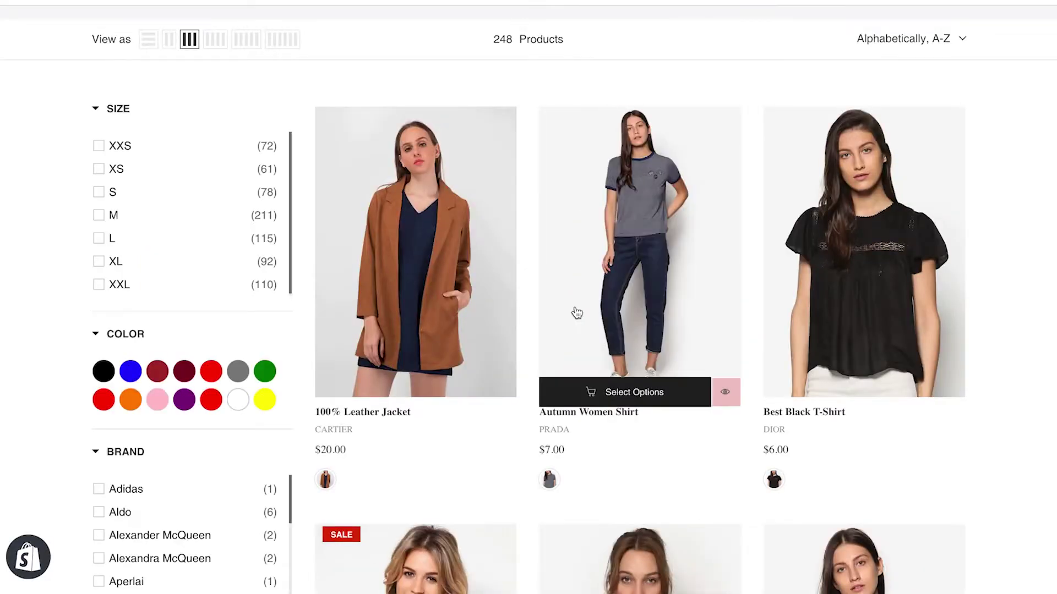
Step: Preview the 100% Leather Jacket in Quick View, then add it to the cart
mouse_move(486, 266)
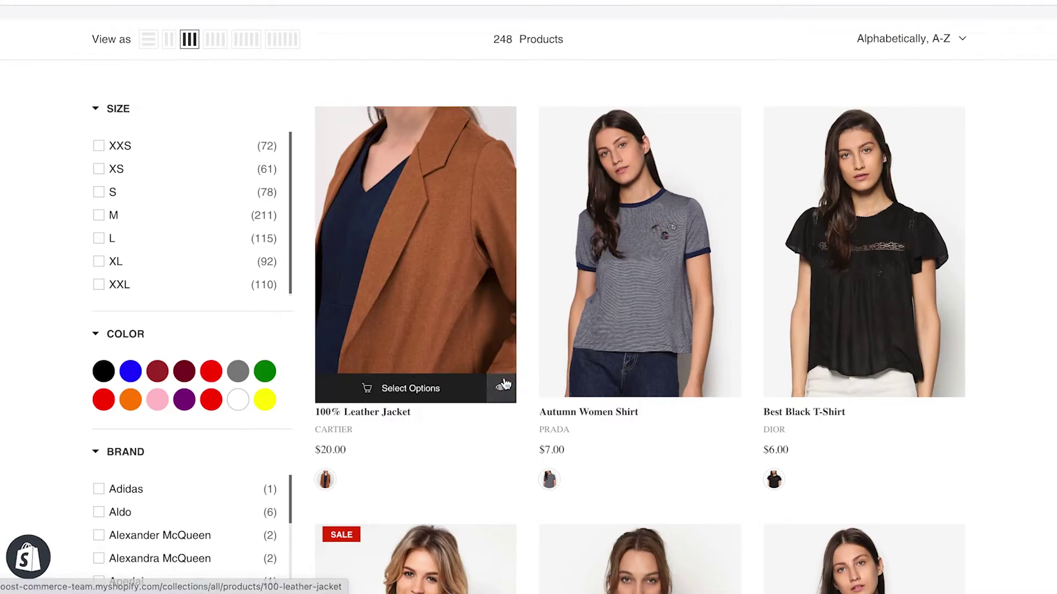
left_click(501, 385)
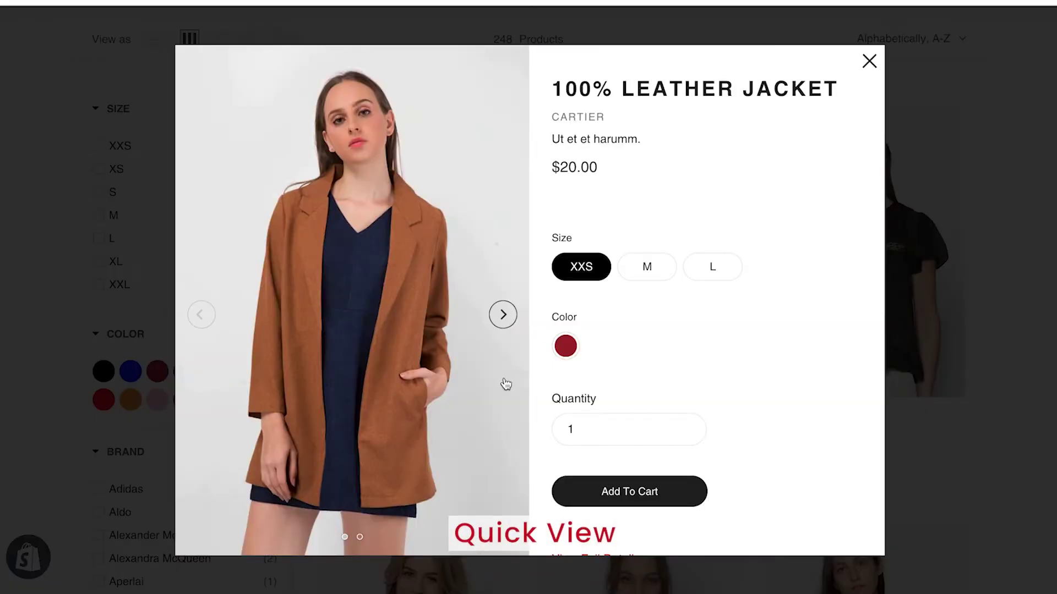
left_click(869, 61)
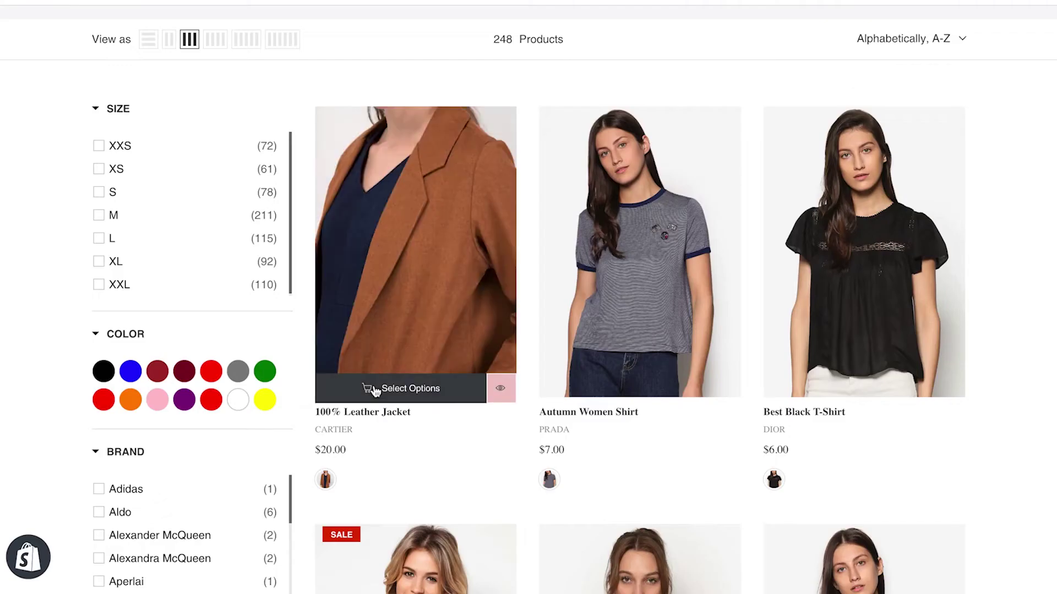
left_click(443, 390)
left_click(429, 391)
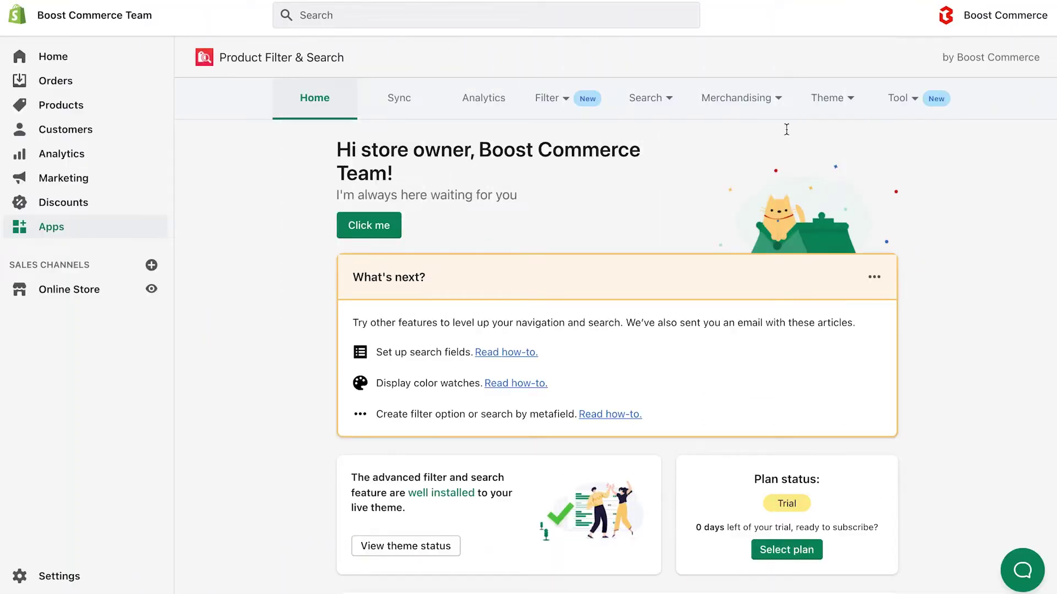
Step: Go to Theme > Quick view & Cart settings and check the supported Shopify themes list
left_click(850, 100)
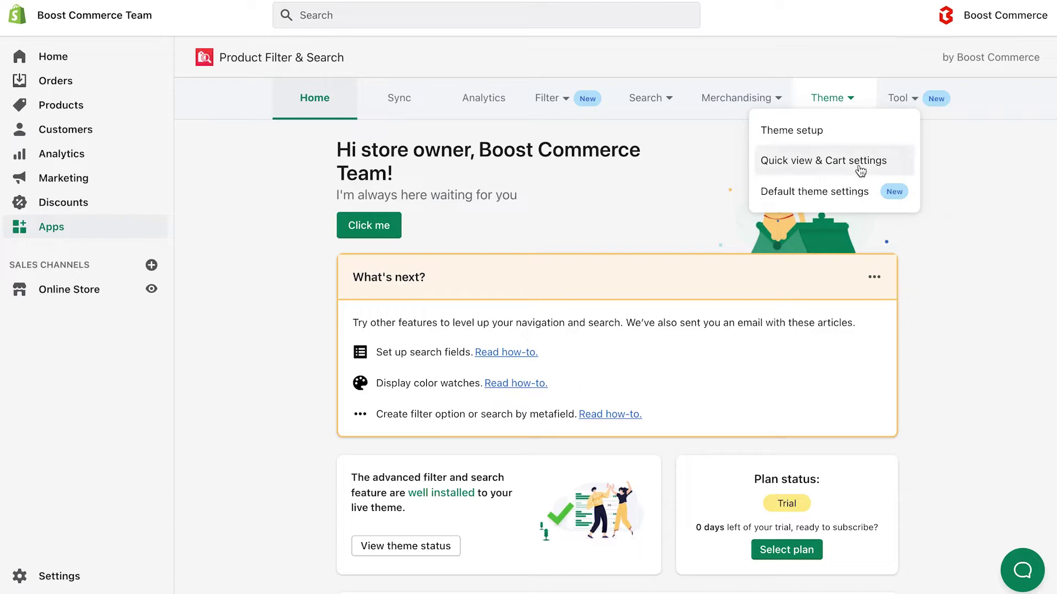
left_click(860, 171)
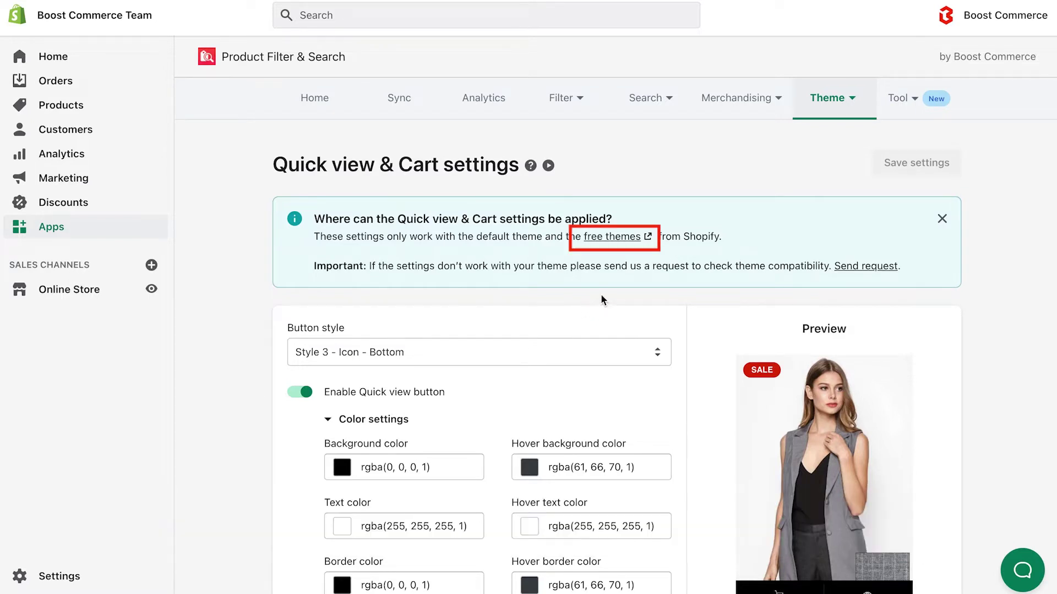
left_click(617, 240)
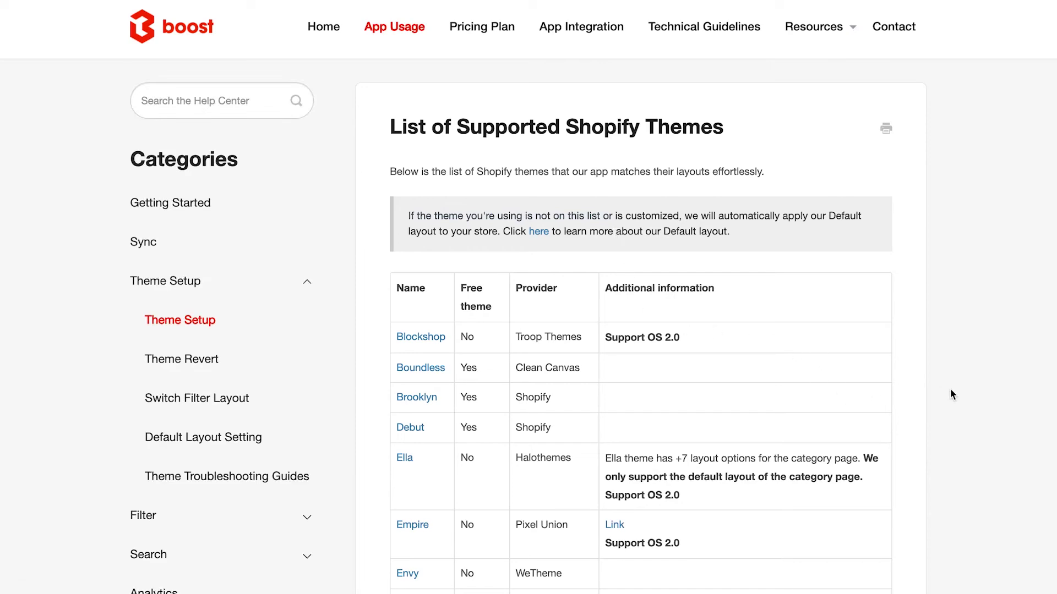
scroll(950, 388, "down", 4)
scroll(950, 389, "down", 12)
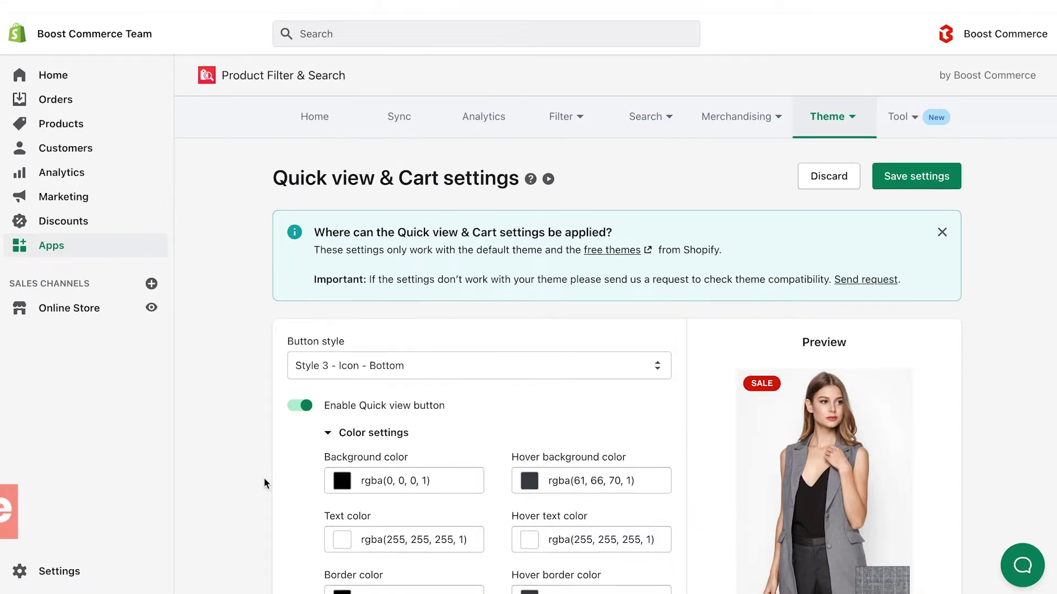
Step: Set the button style to Style 4 - Icon & Text
scroll(263, 477, "down", 3)
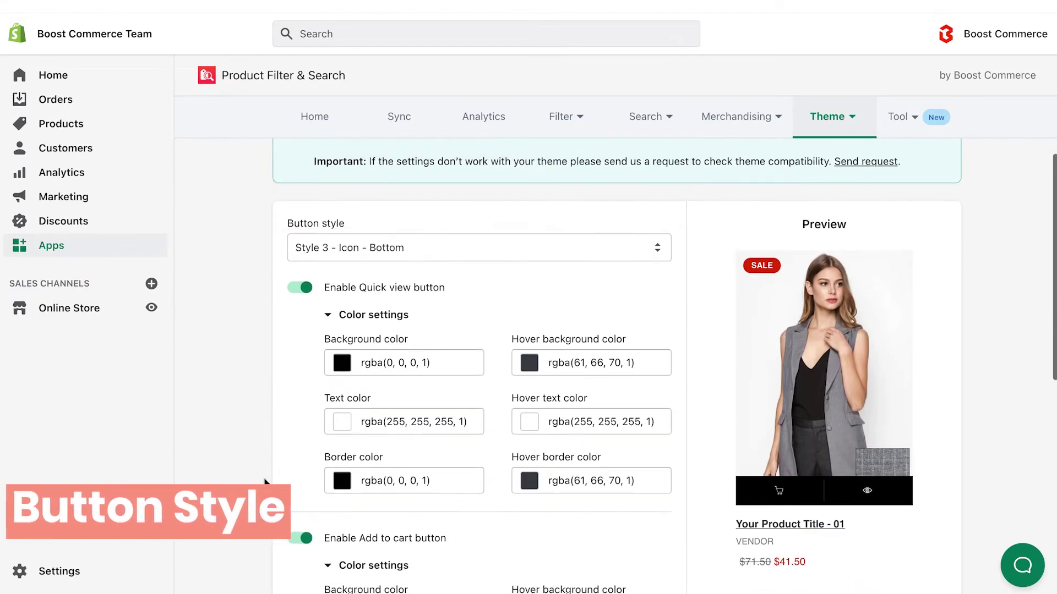
scroll(264, 481, "down", 2)
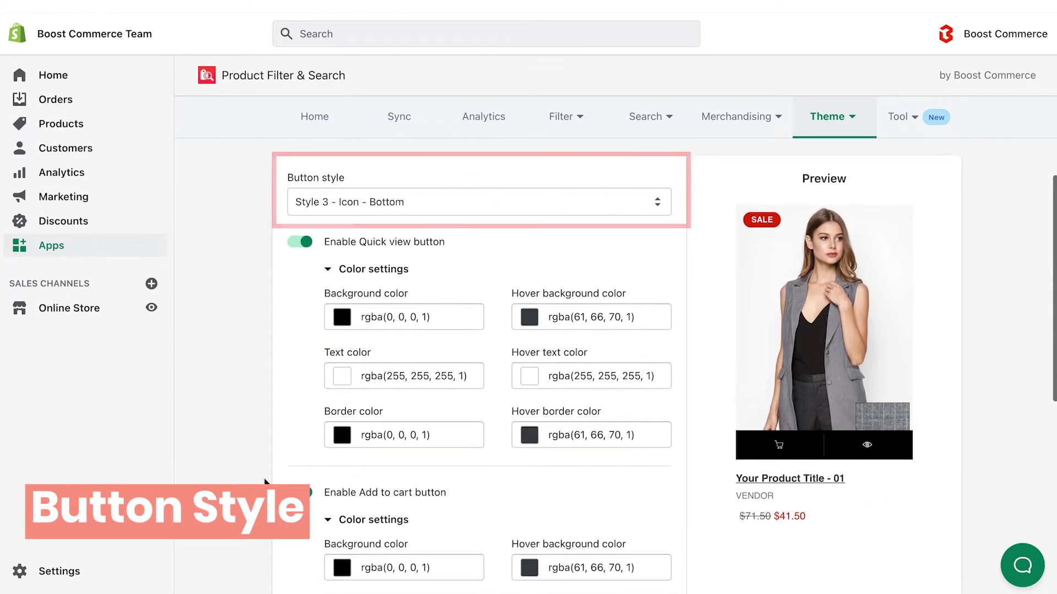
left_click(599, 200)
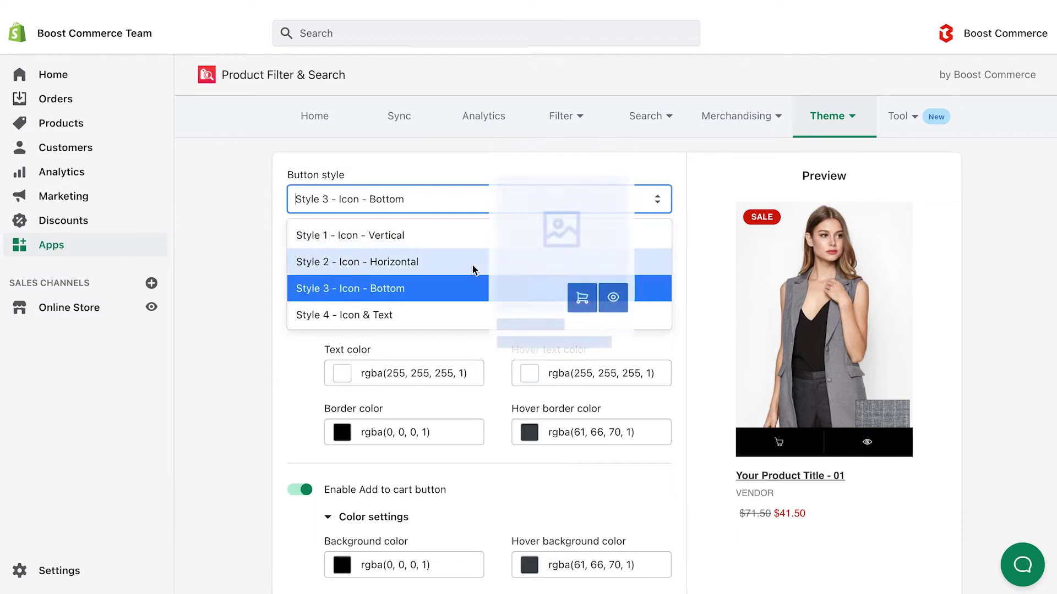
scroll(471, 263, "down", 2)
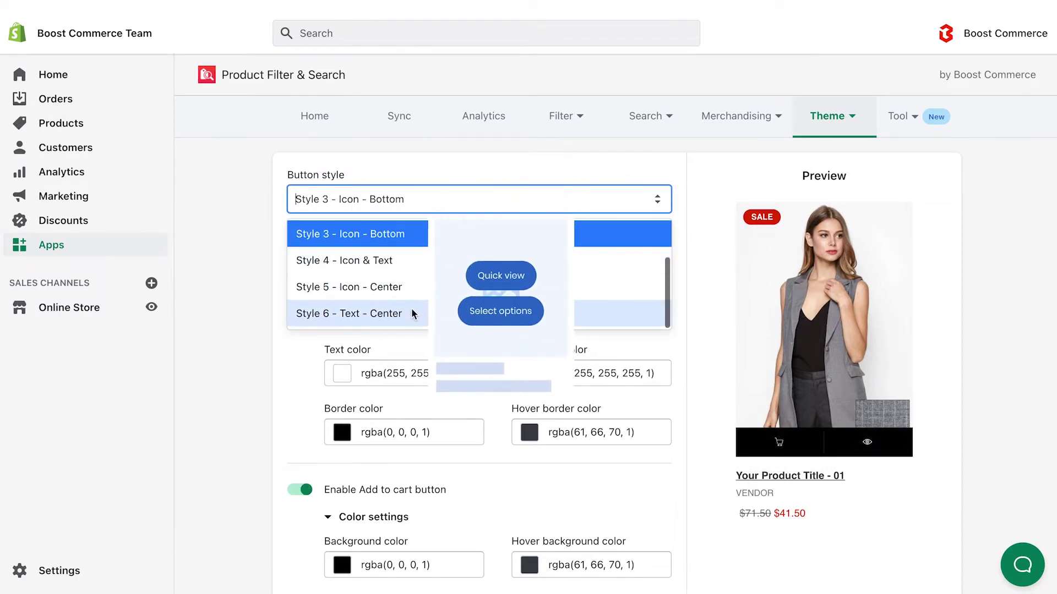
left_click(422, 260)
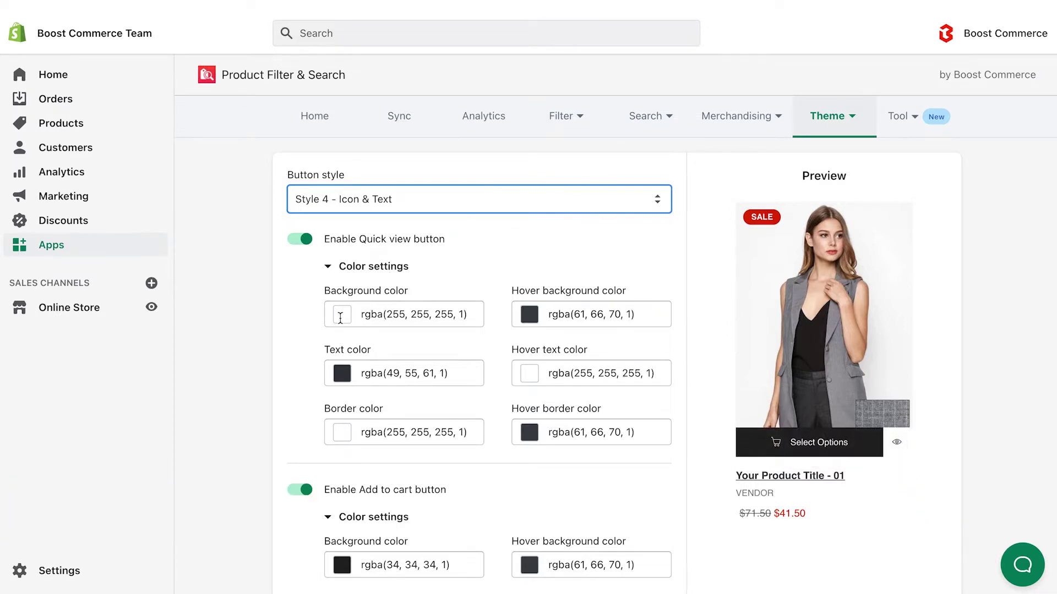
Step: Make the quick view background color pink (#F1C5C5) and save the settings
left_click(340, 316)
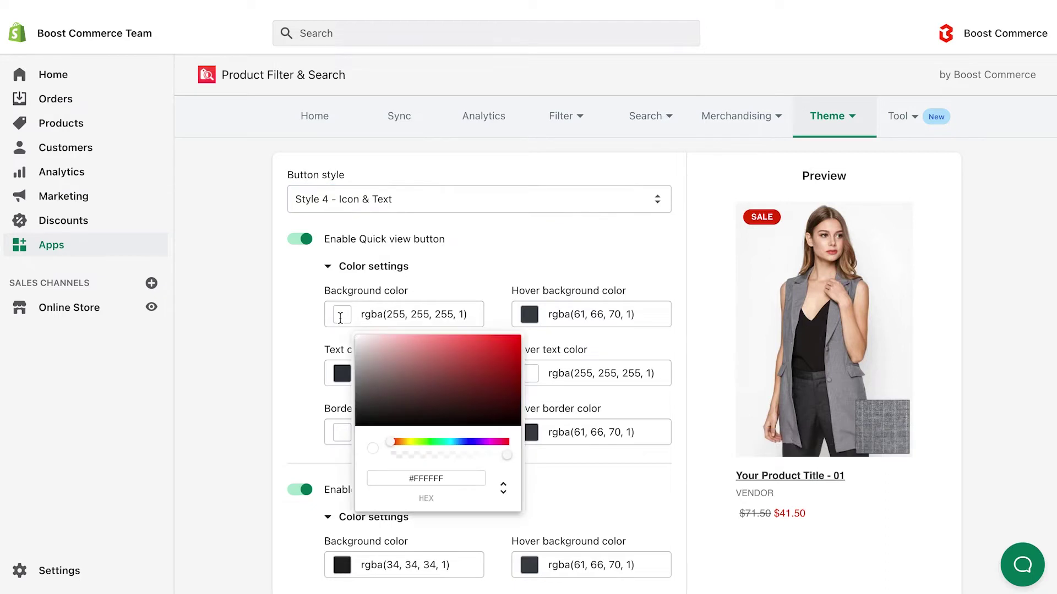
left_click(385, 338)
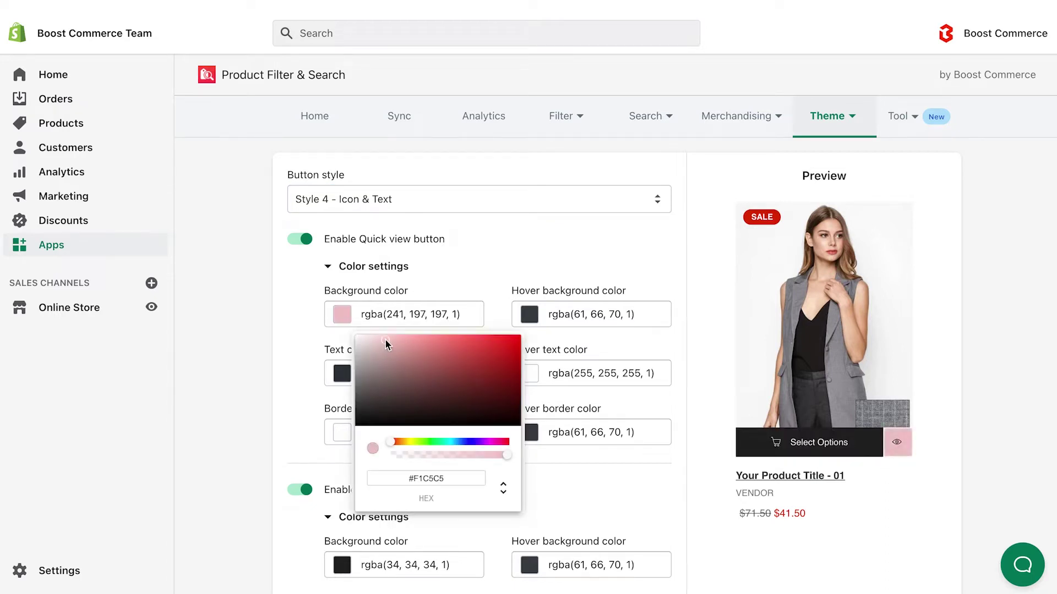
left_click(297, 370)
mouse_move(882, 413)
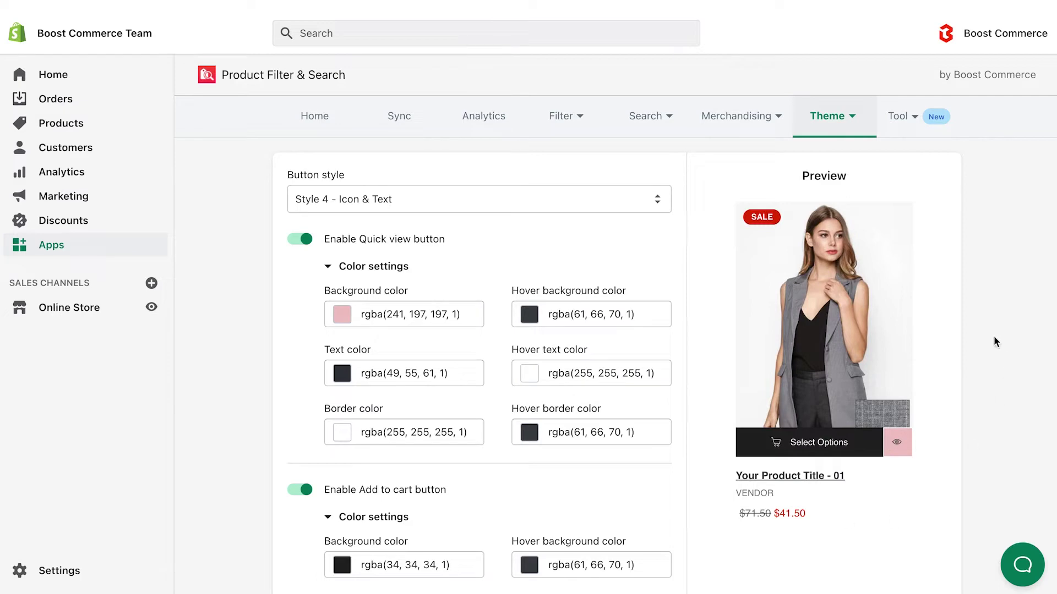
scroll(516, 499, "down", 4)
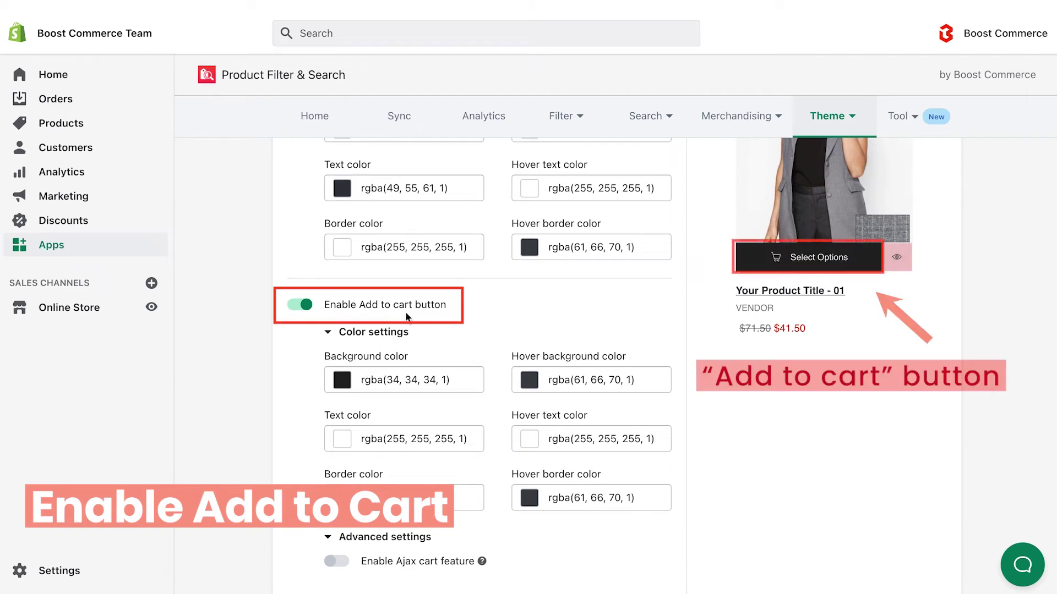
scroll(407, 316, "up", 1)
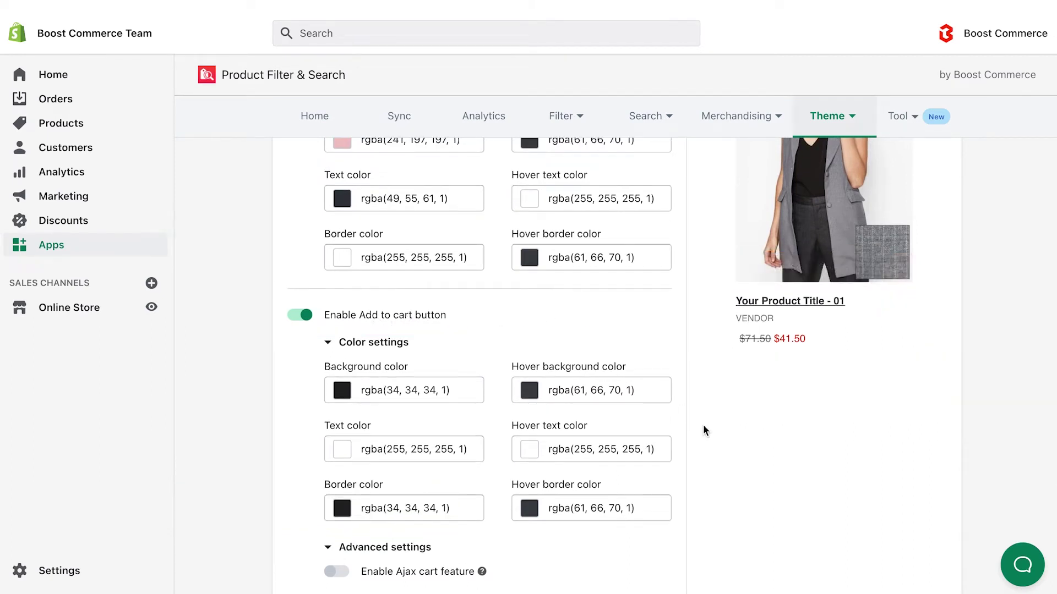
scroll(703, 424, "down", 2)
left_click(917, 544)
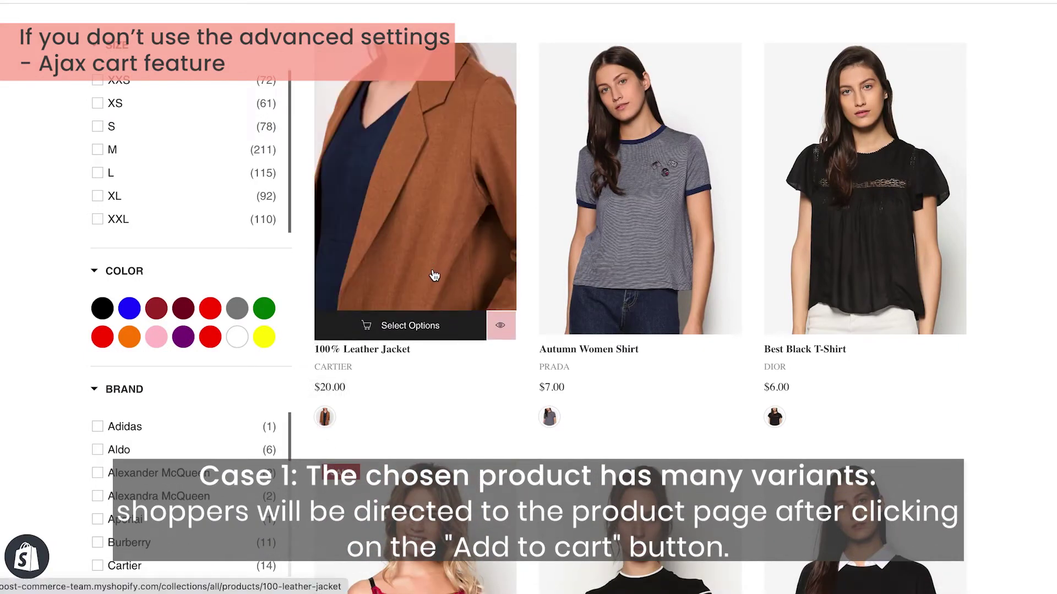
left_click(439, 329)
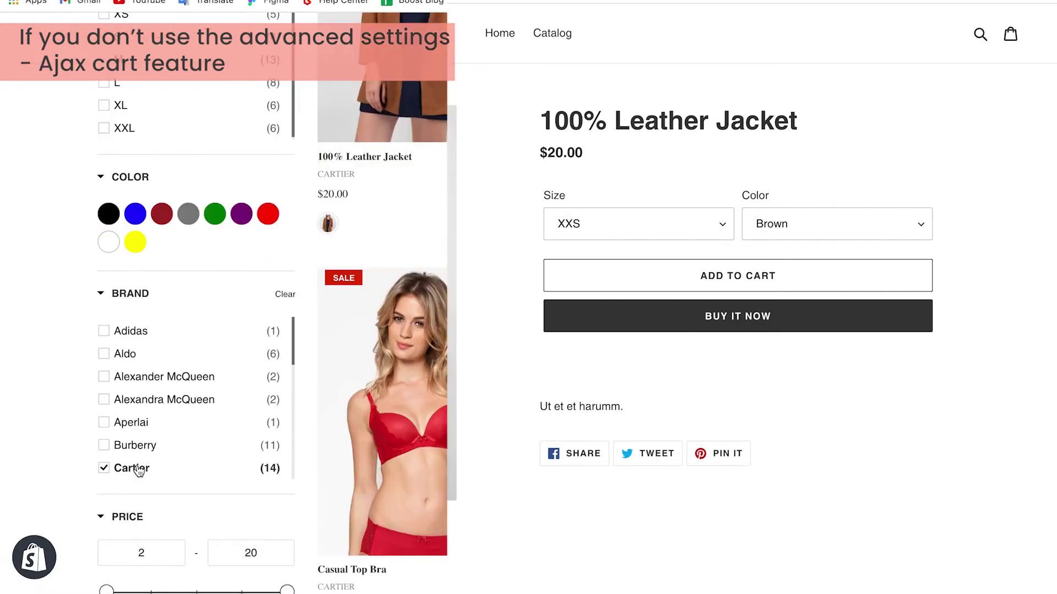
scroll(631, 396, "down", 10)
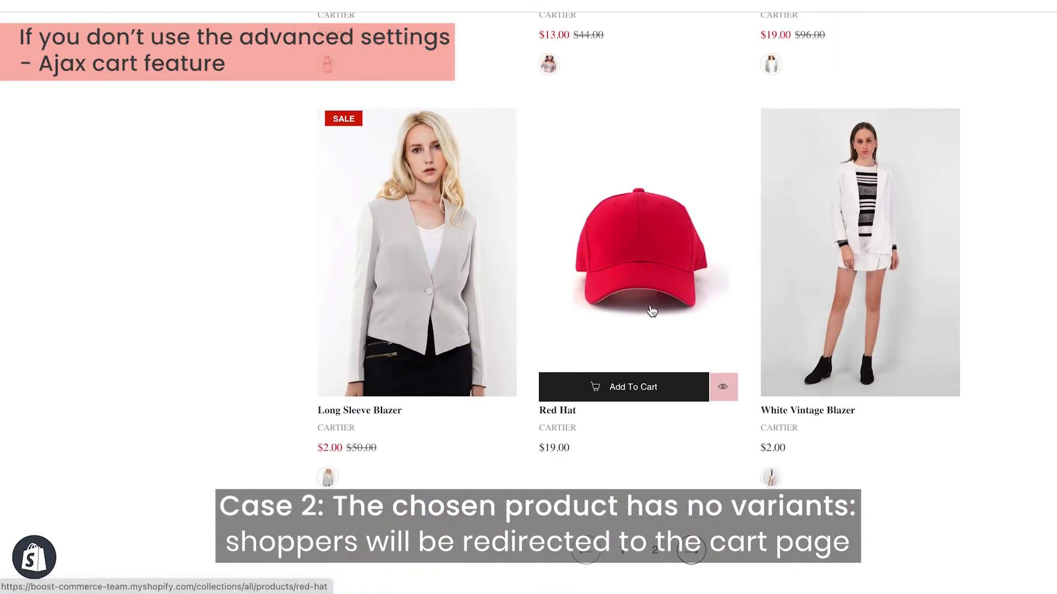
left_click(650, 387)
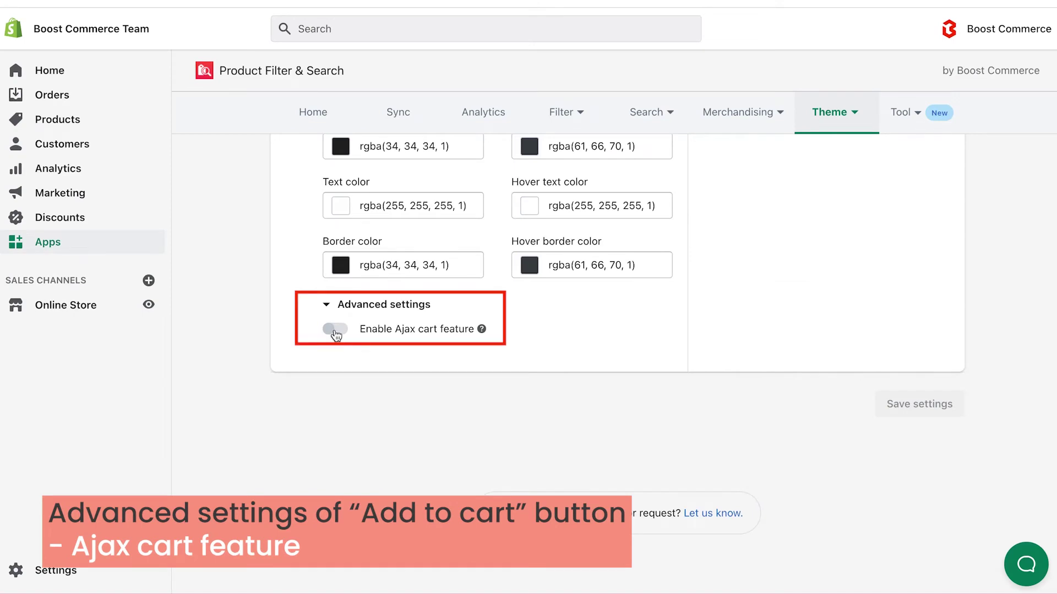
Step: Enable Ajax cart, save the Popup option for Select option, and test the jacket's quick view
left_click(336, 331)
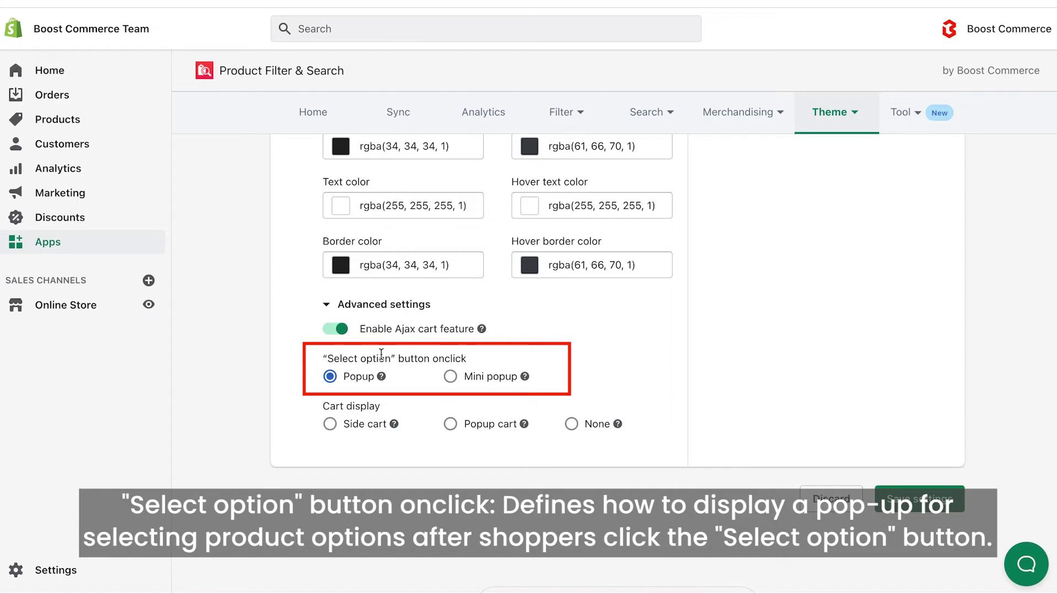
mouse_move(381, 376)
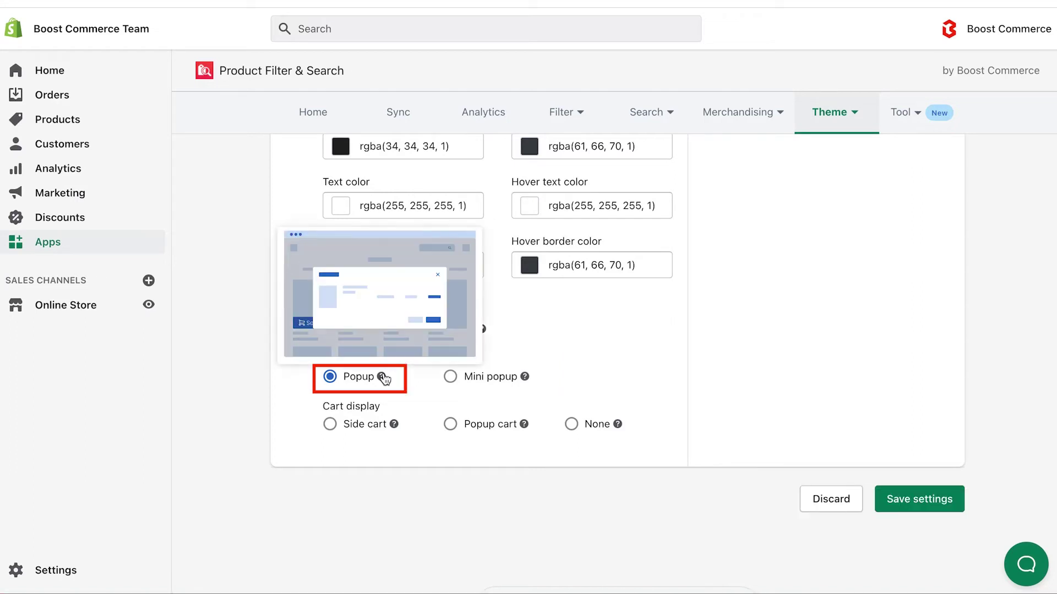
left_click(919, 499)
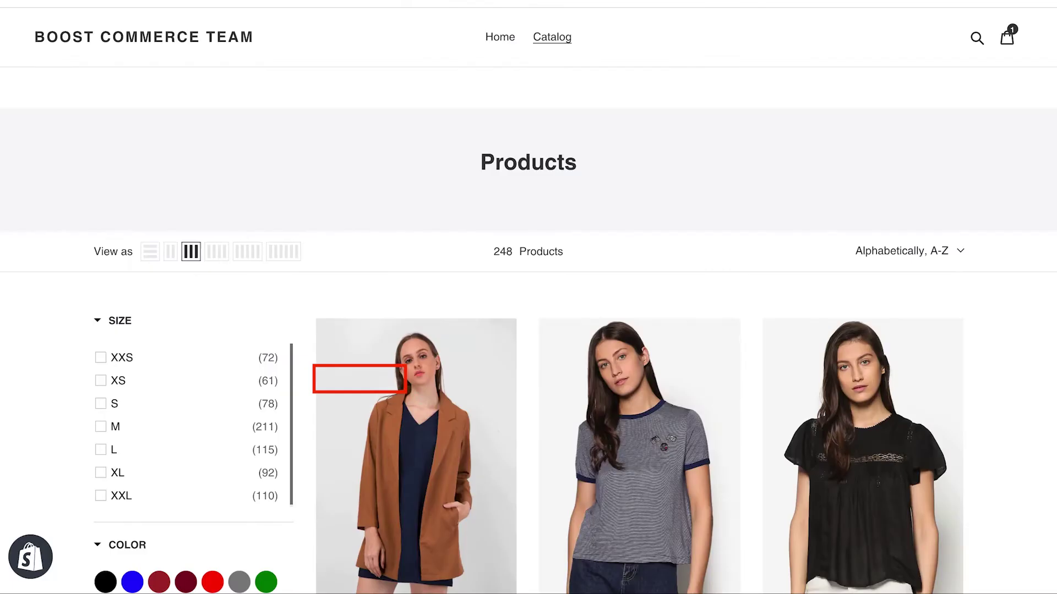
scroll(419, 470, "down", 3)
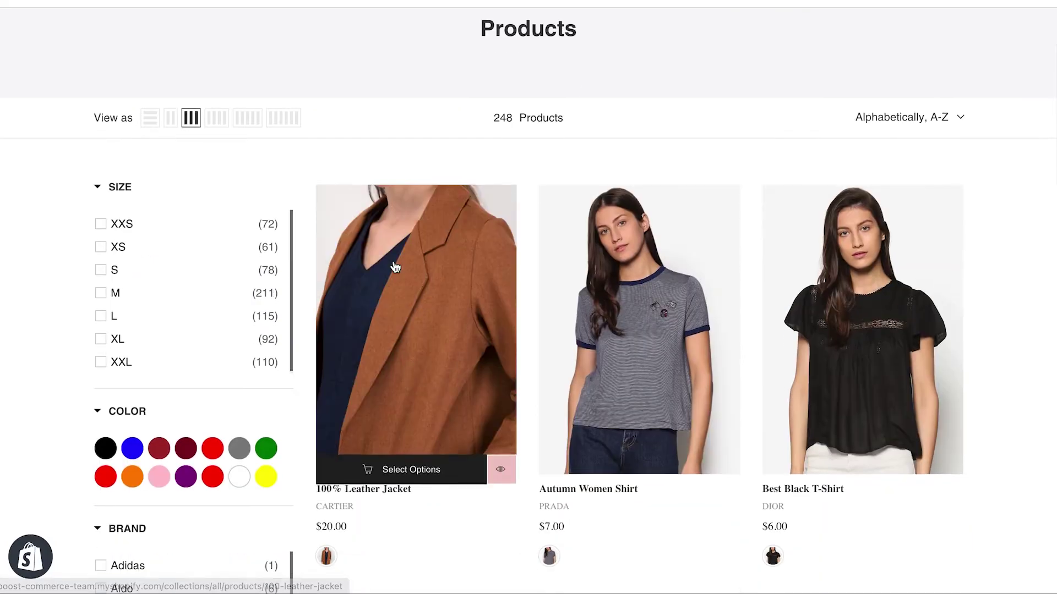
left_click(418, 467)
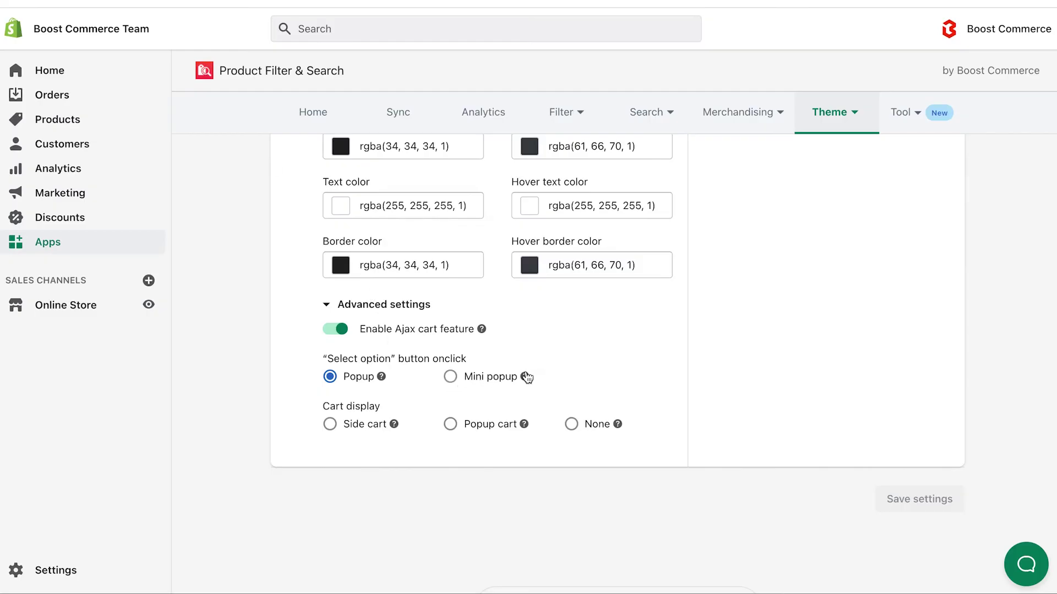
Step: Set 'Select option' onclick to Mini popup, save, and preview the jacket's mini popup
mouse_move(523, 378)
left_click(449, 376)
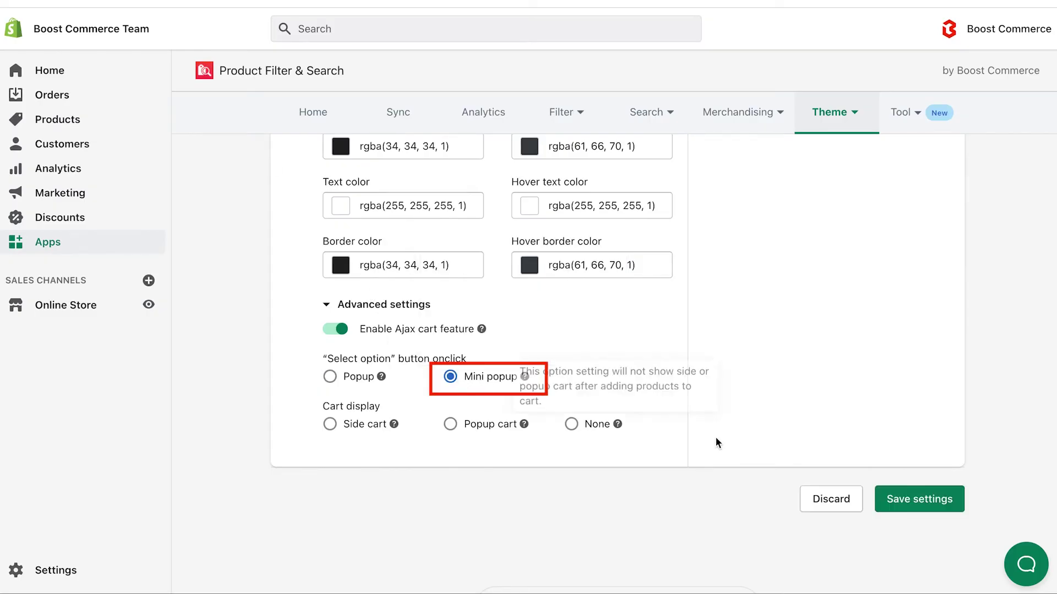
left_click(903, 500)
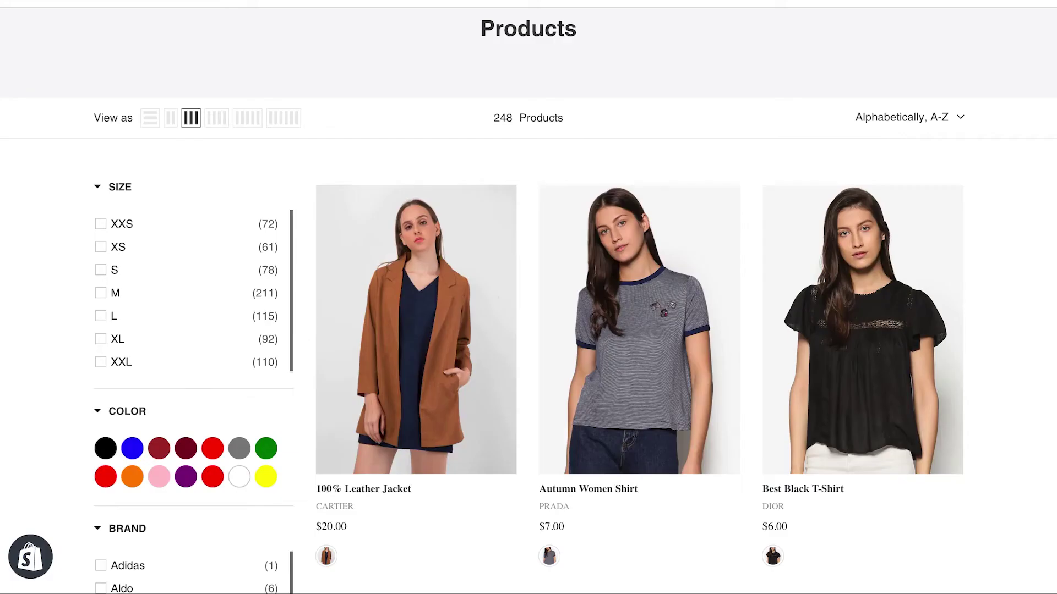
scroll(397, 215, "down", 1)
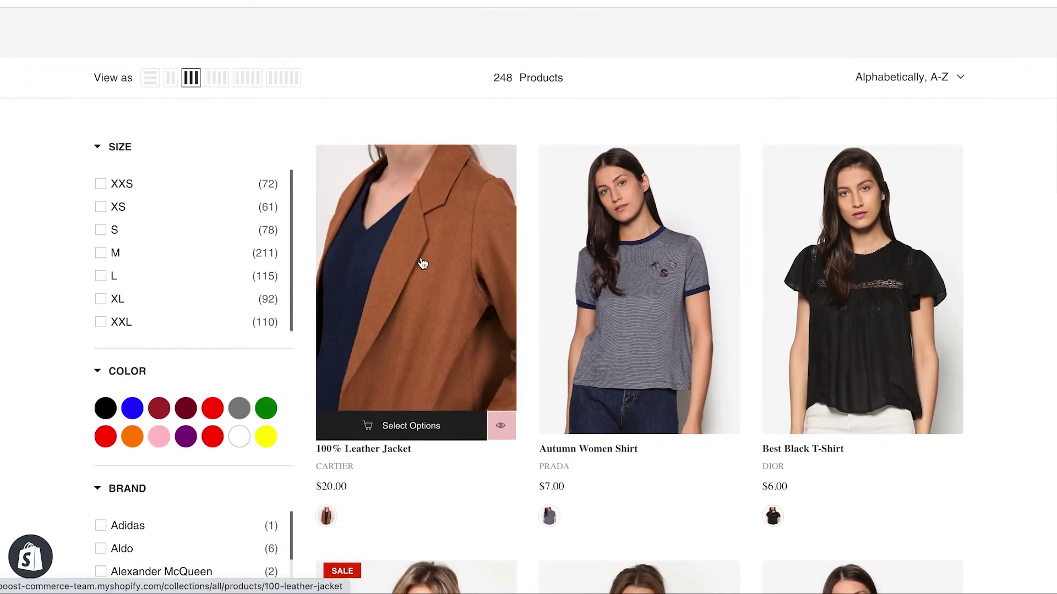
left_click(418, 427)
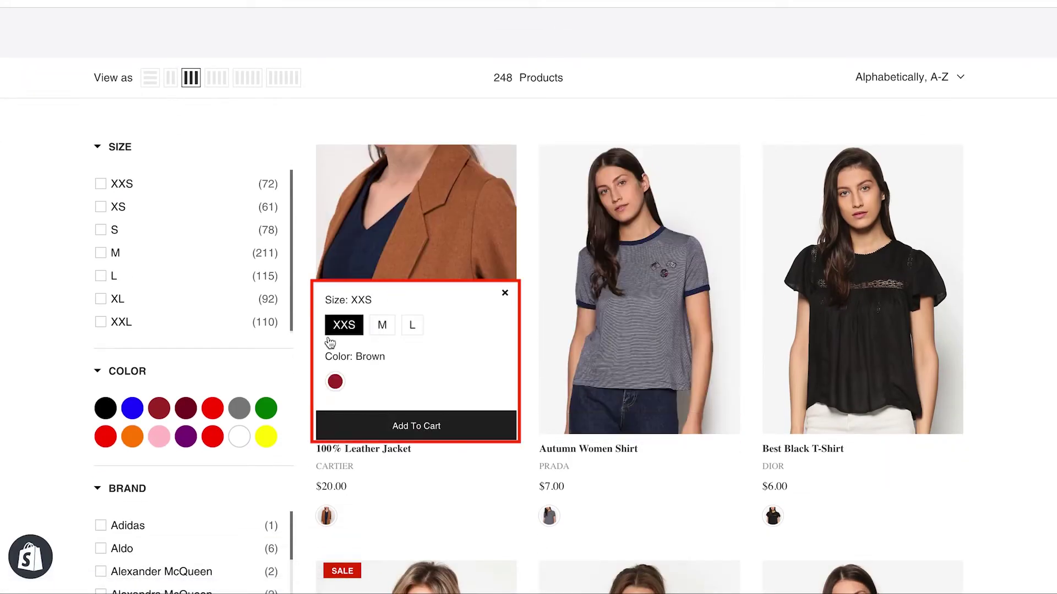
left_click(505, 293)
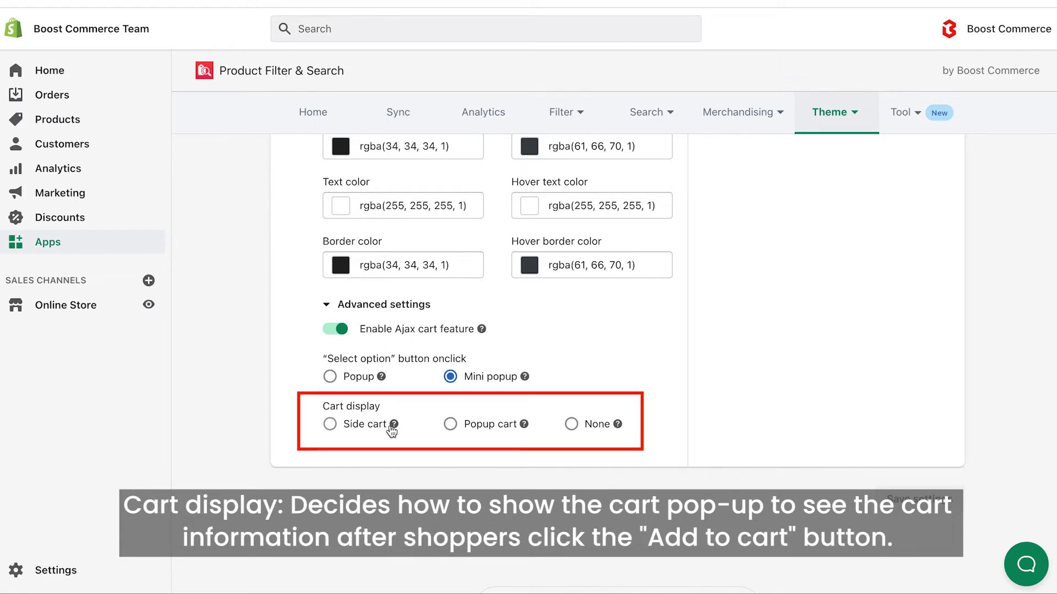
Step: Set Cart display to Side cart, save, and test by adding a size L jacket
mouse_move(394, 428)
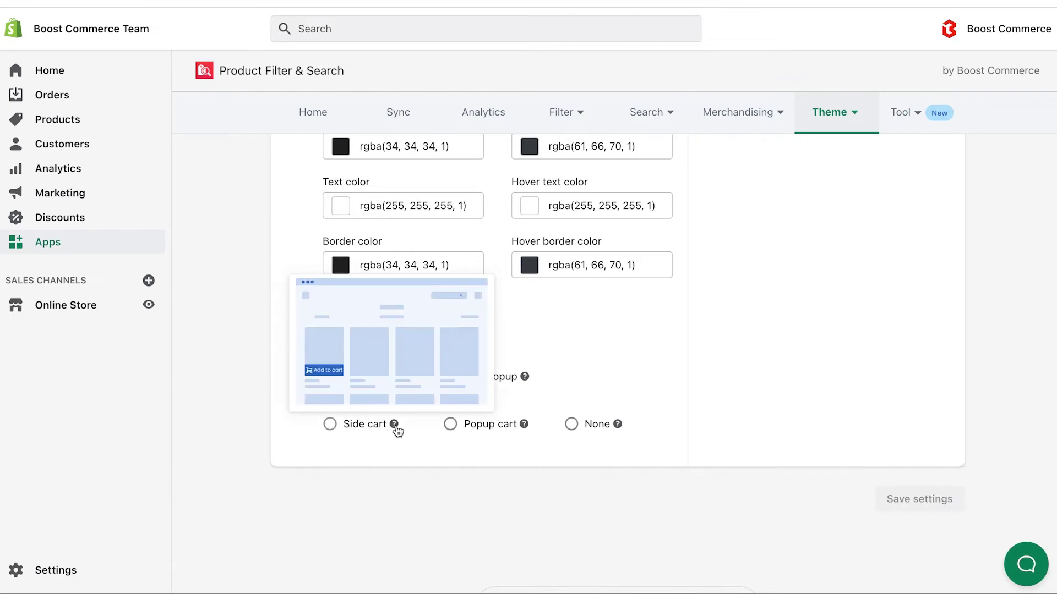
left_click(332, 427)
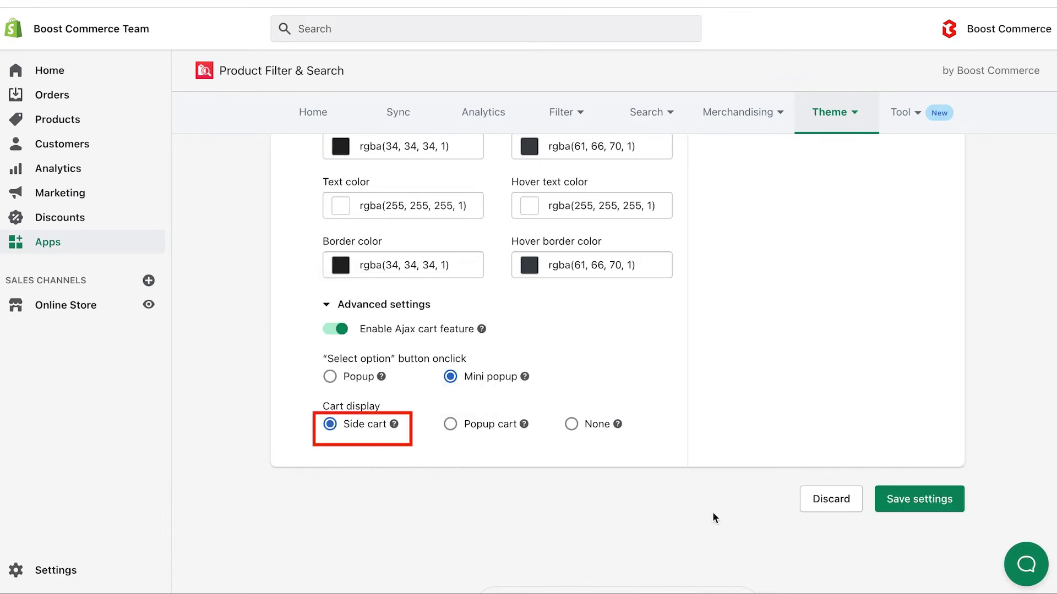
left_click(902, 500)
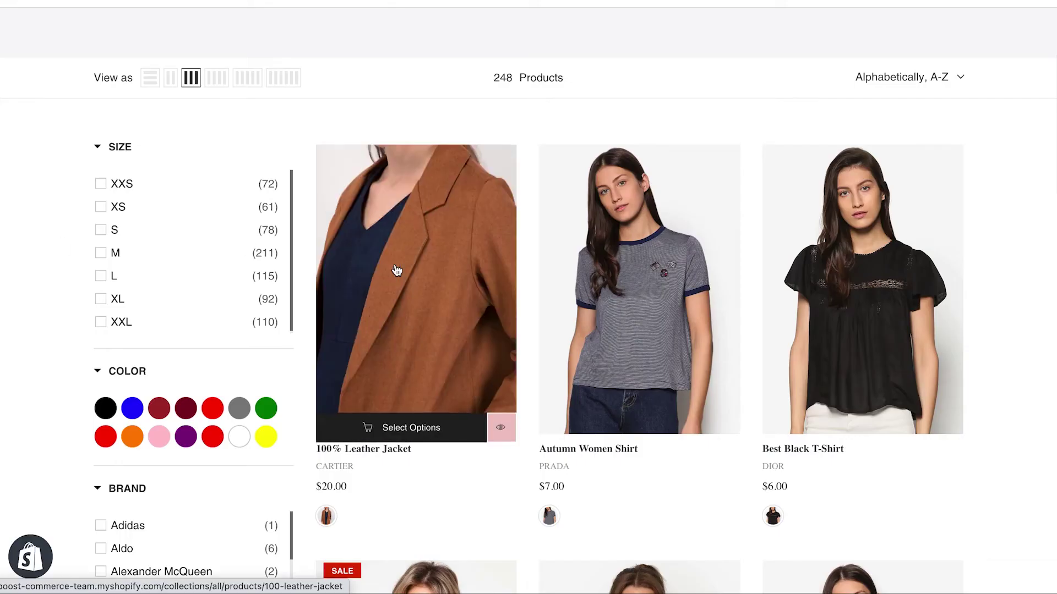
left_click(419, 429)
left_click(410, 325)
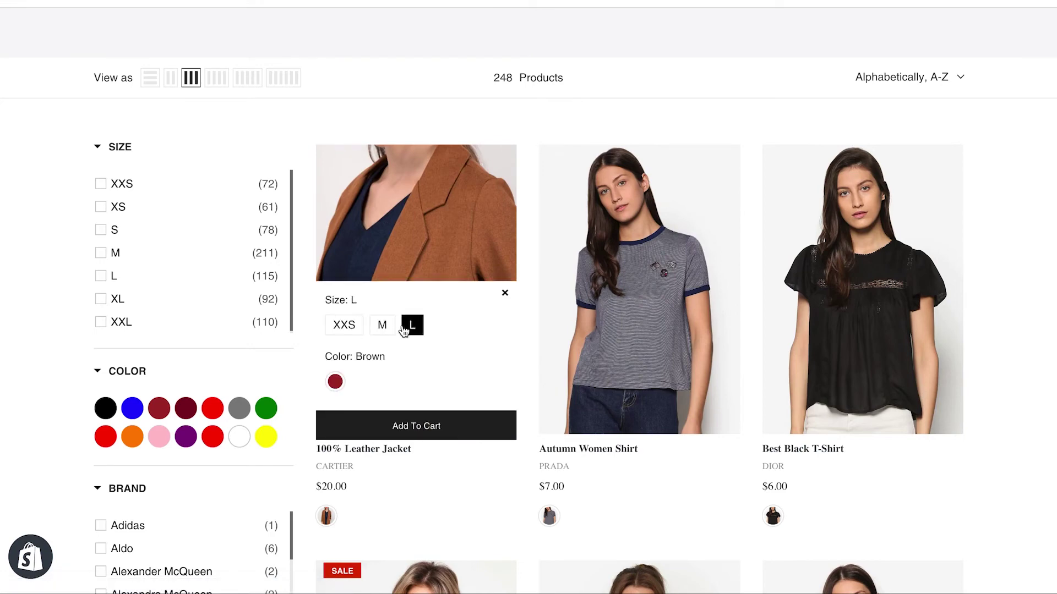
left_click(420, 437)
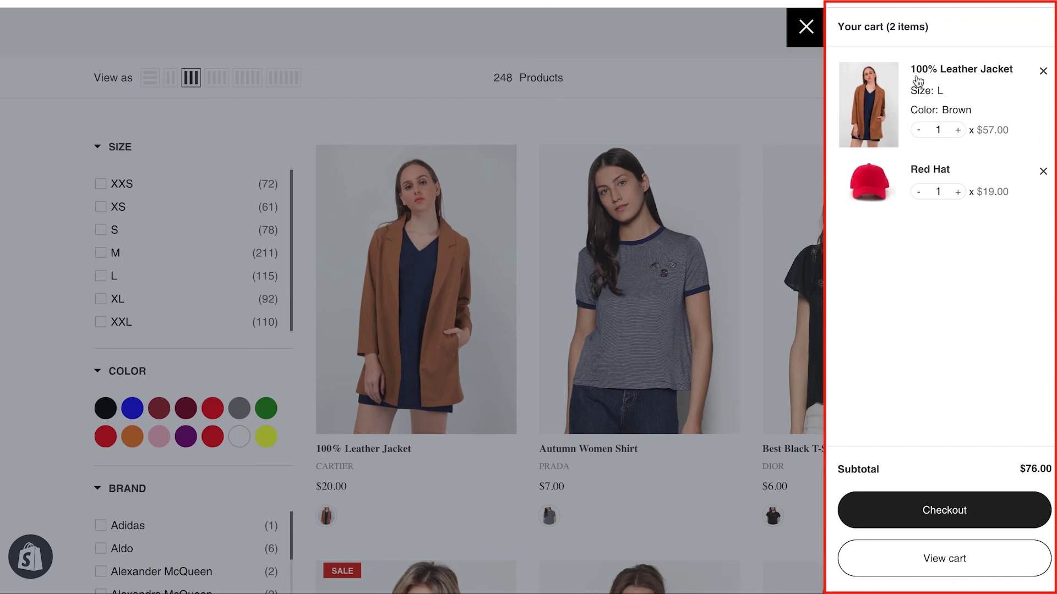
left_click(727, 448)
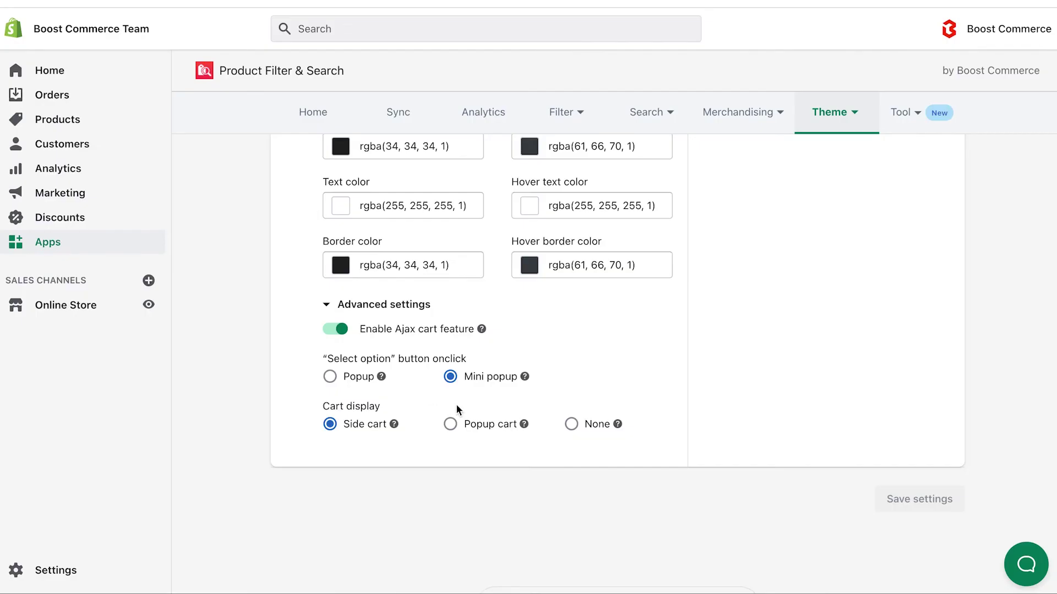
Step: Switch Cart display to Popup cart, save, and add a size M jacket to see the popup
mouse_move(523, 424)
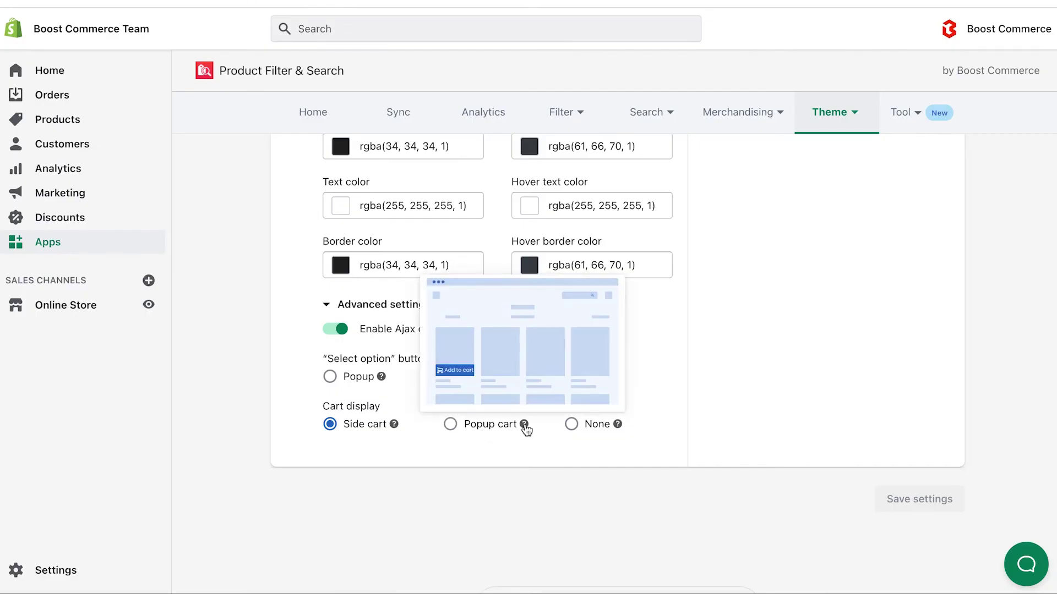
left_click(487, 428)
left_click(936, 501)
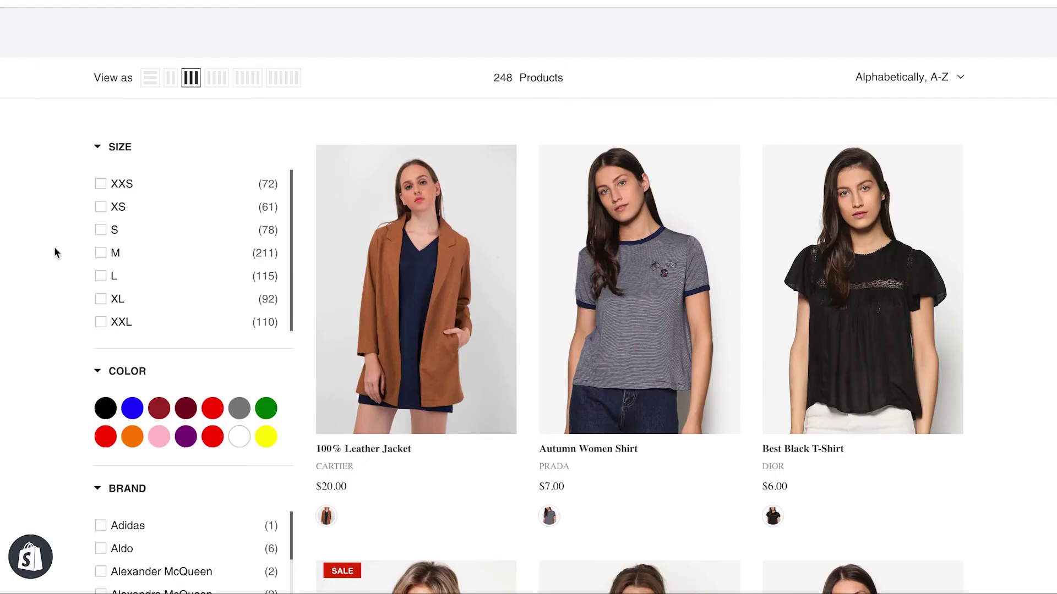
left_click(419, 425)
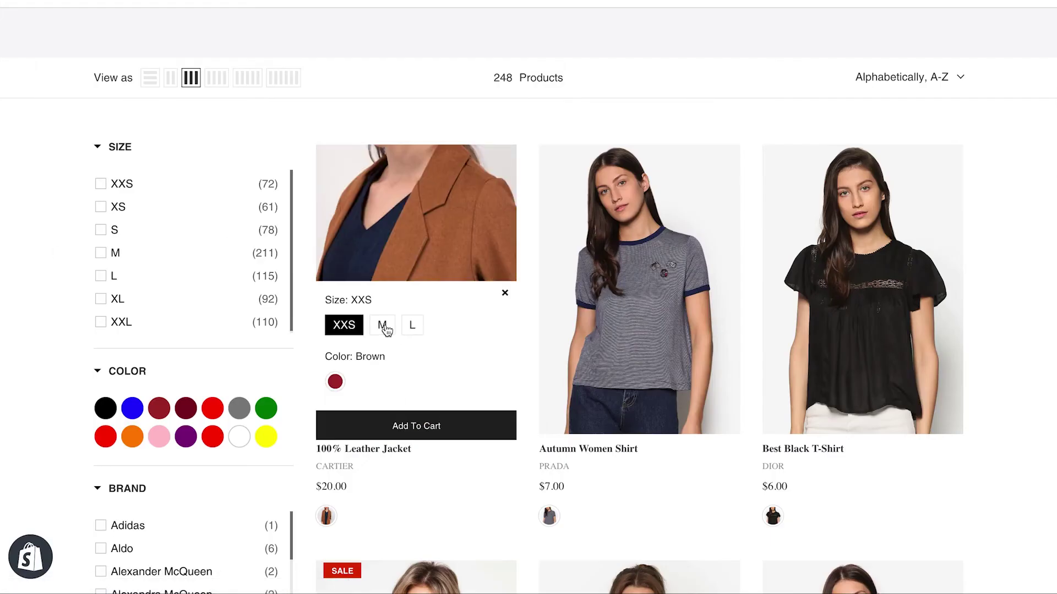
left_click(384, 326)
left_click(406, 421)
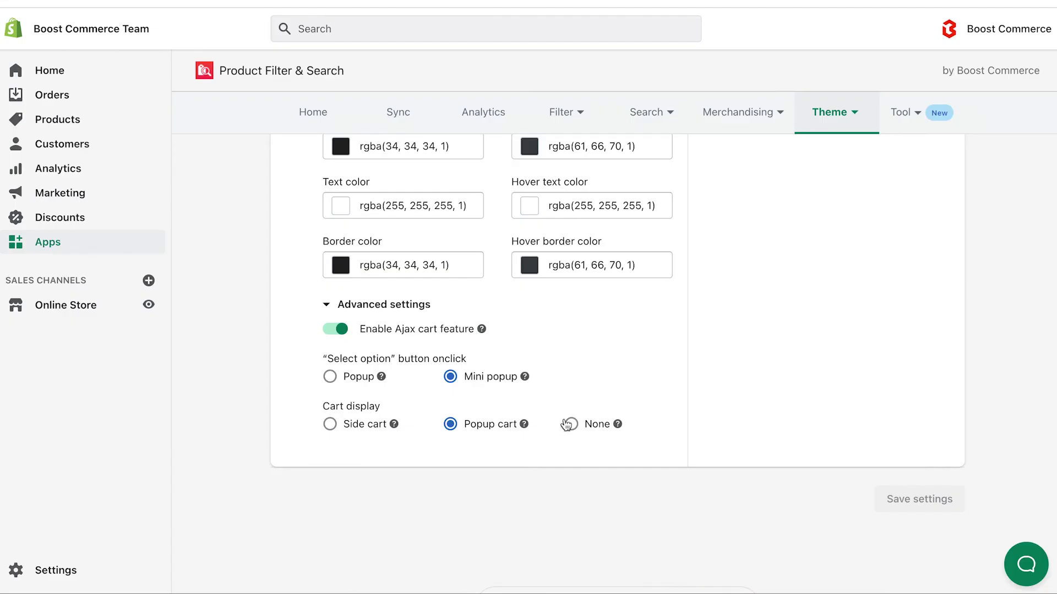
Step: Set Cart display to None, save, and add a size L jacket to confirm no cart appears
left_click(572, 424)
mouse_move(617, 426)
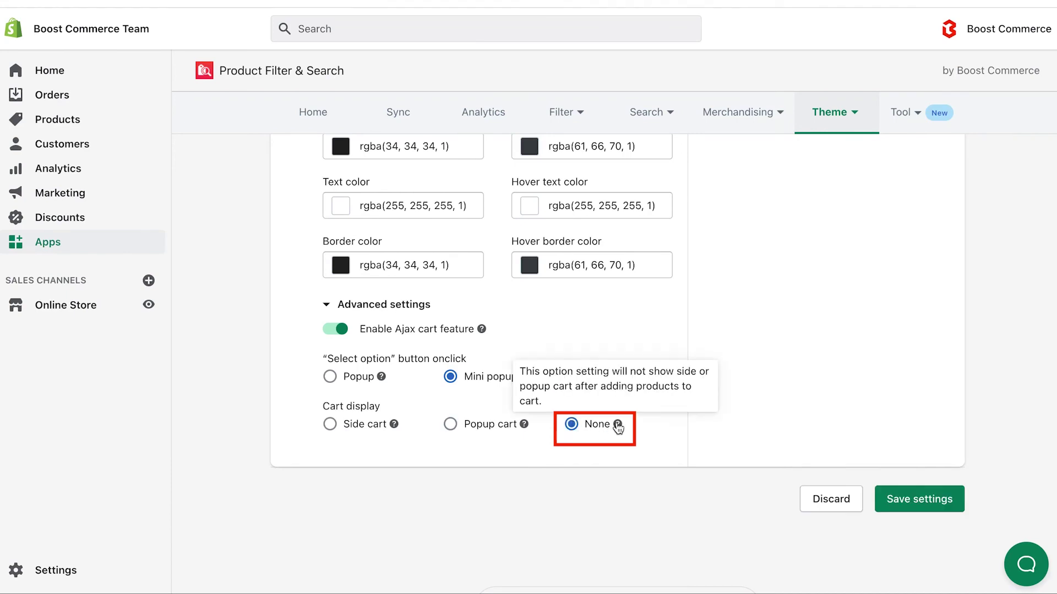
left_click(884, 498)
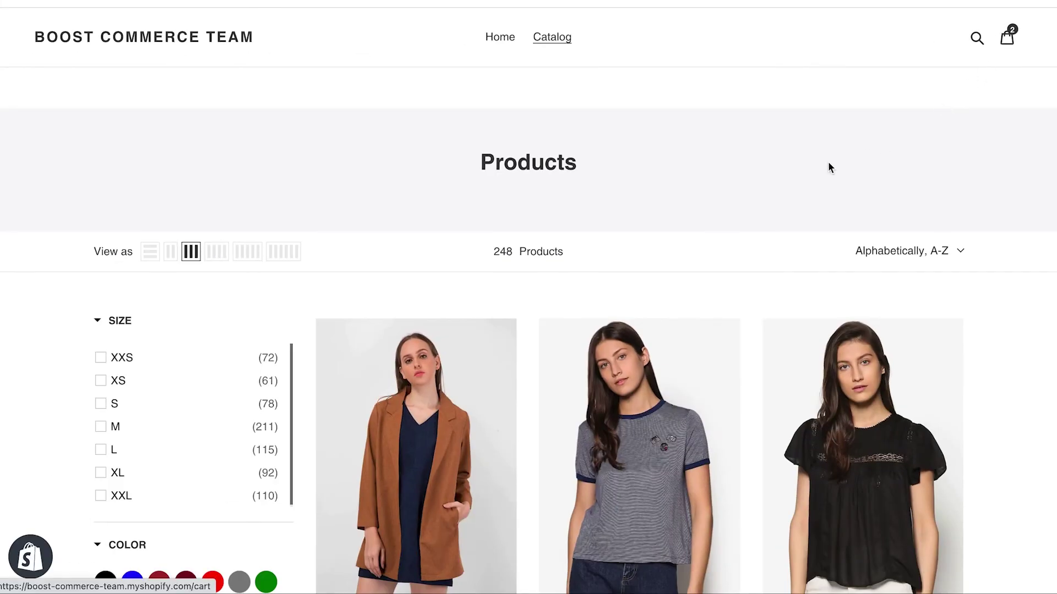
scroll(828, 161, "down", 2)
left_click(416, 504)
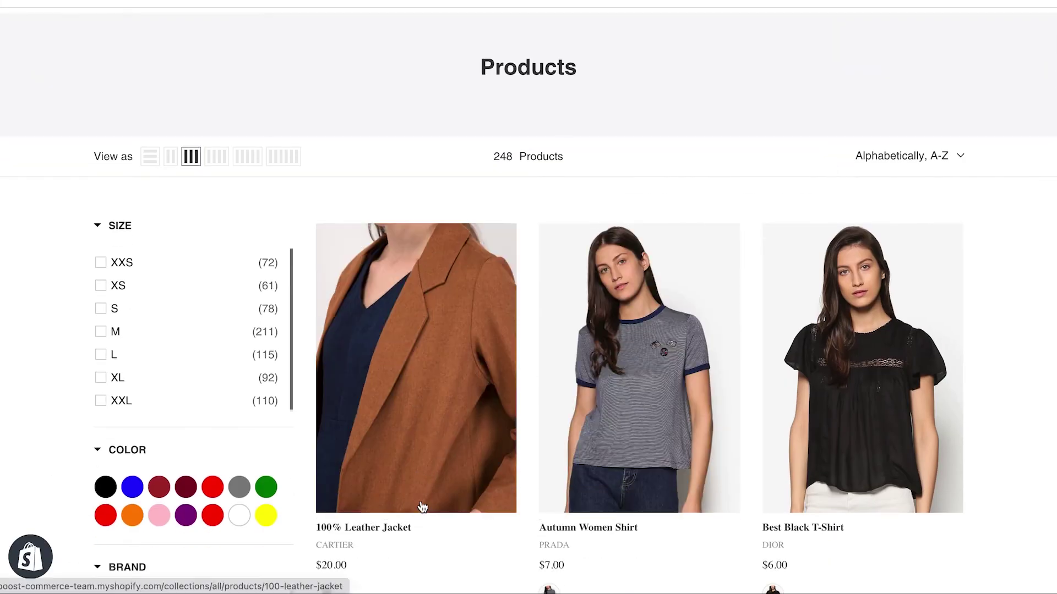
left_click(412, 404)
left_click(412, 504)
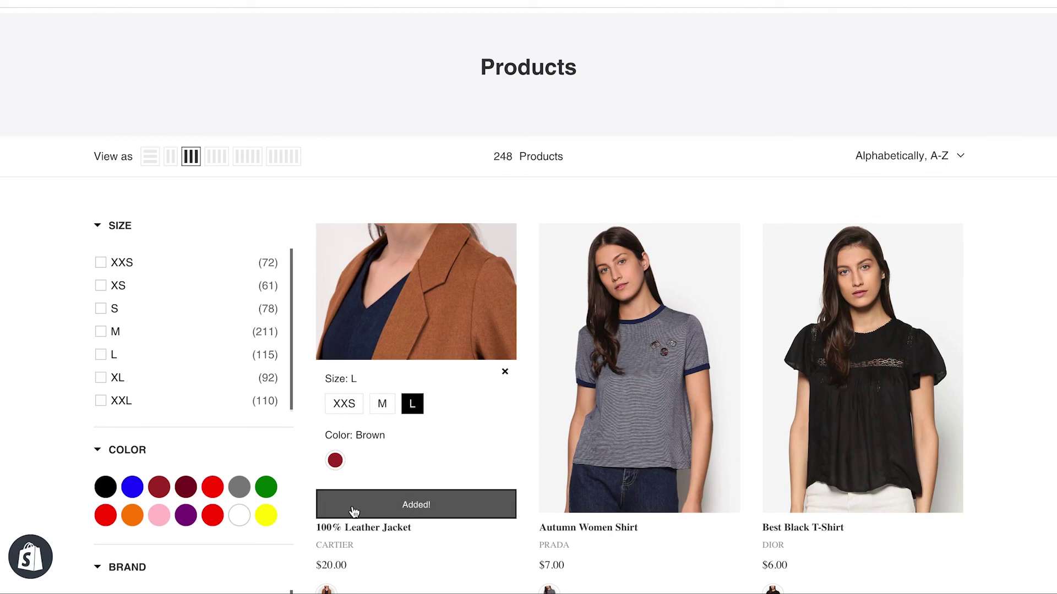
scroll(632, 213, "up", 2)
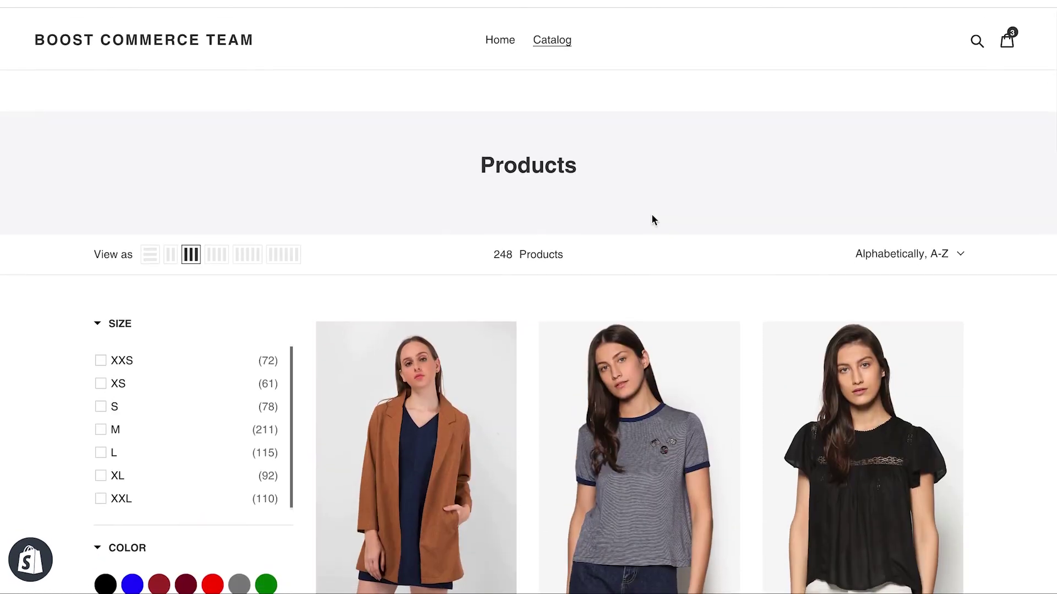